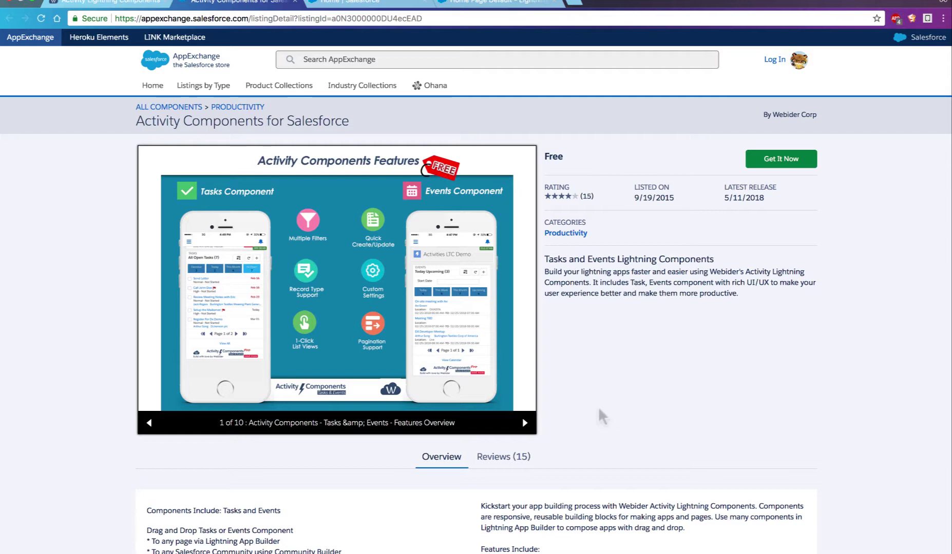
scroll(602, 416, "down", 5)
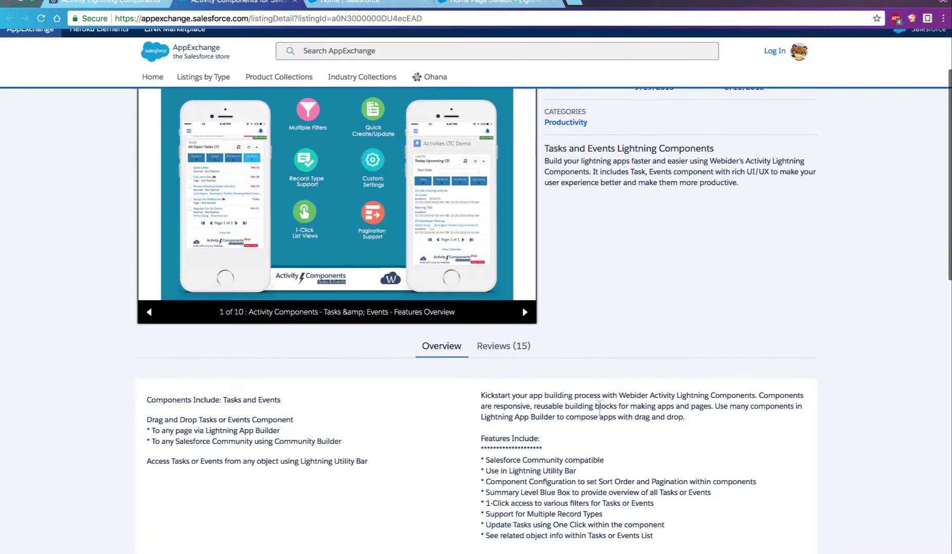
scroll(603, 416, "up", 4)
scroll(602, 417, "up", 3)
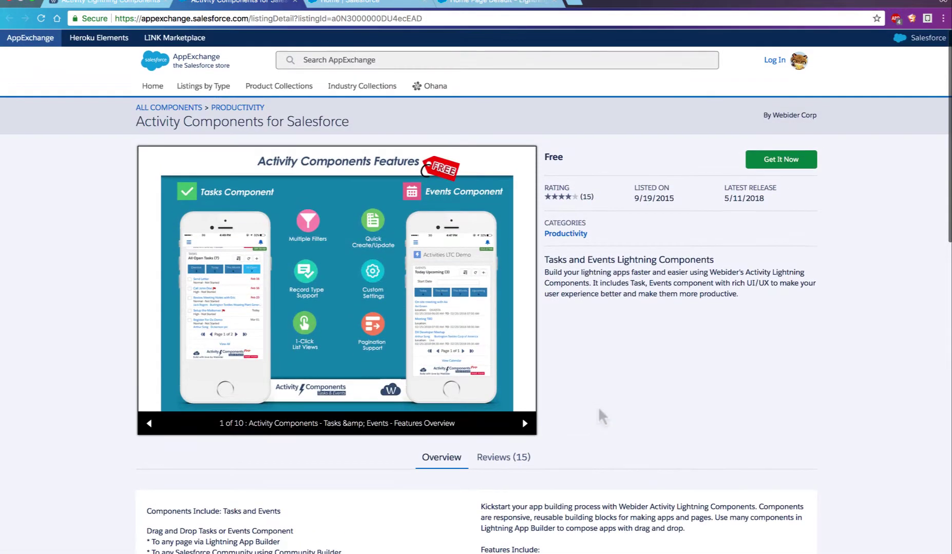
View the next listing screenshot, then switch to the Webider Activity Components website
left_click(525, 423)
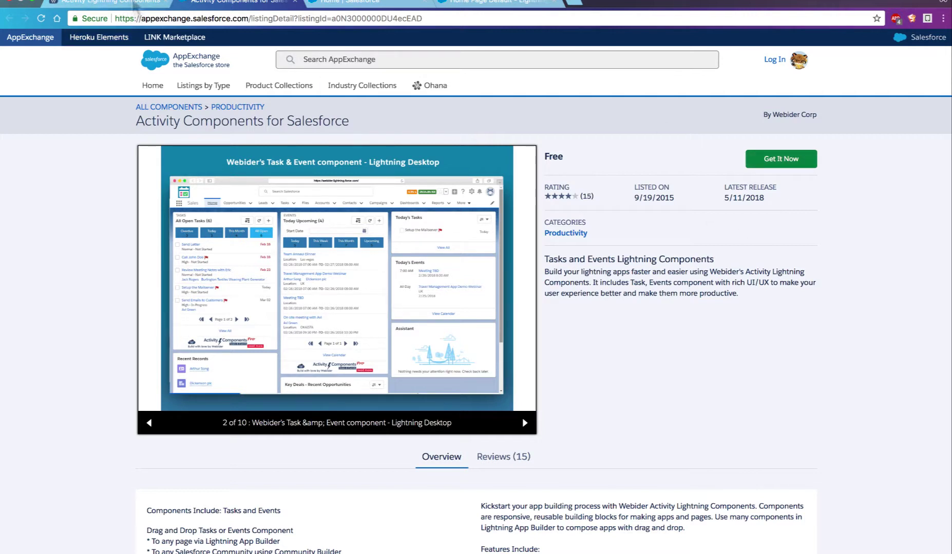
left_click(112, 4)
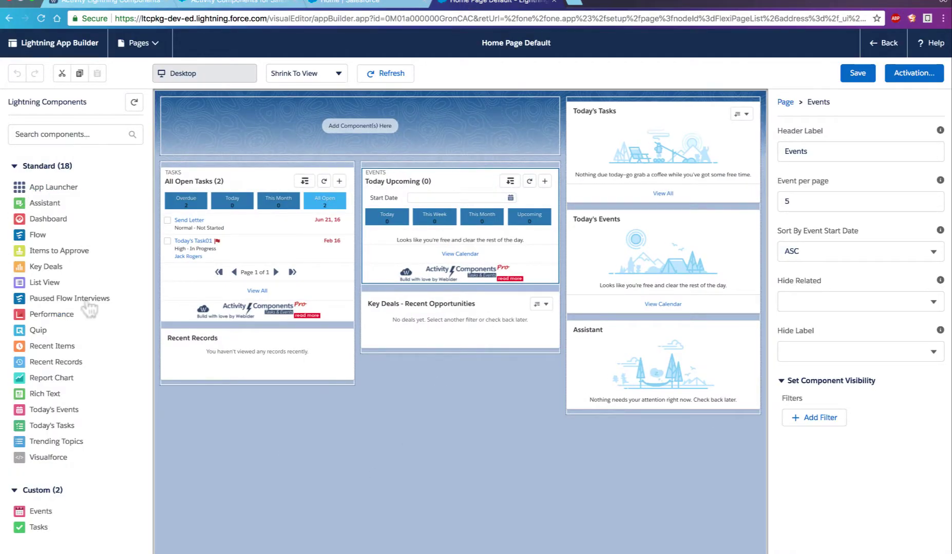
scroll(89, 308, "down", 3)
scroll(111, 431, "down", 2)
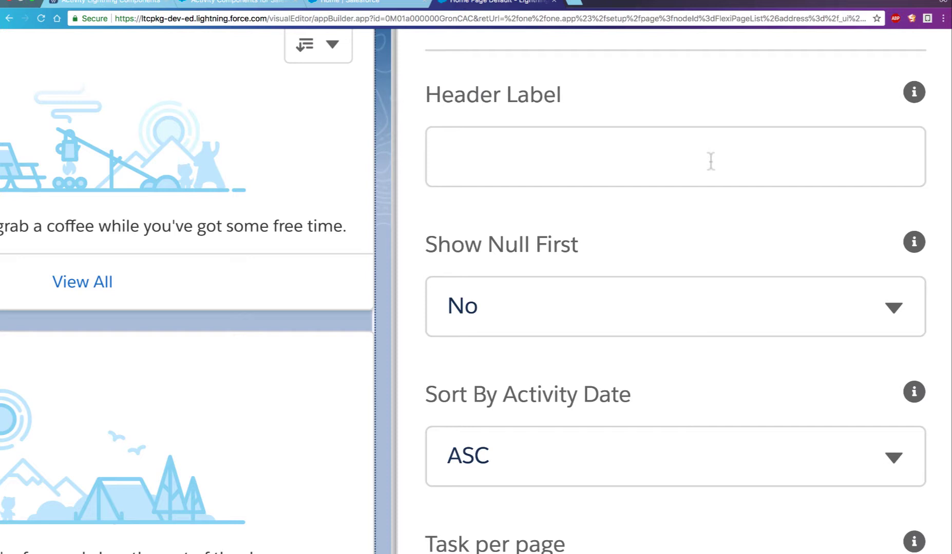
scroll(711, 163, "down", 2)
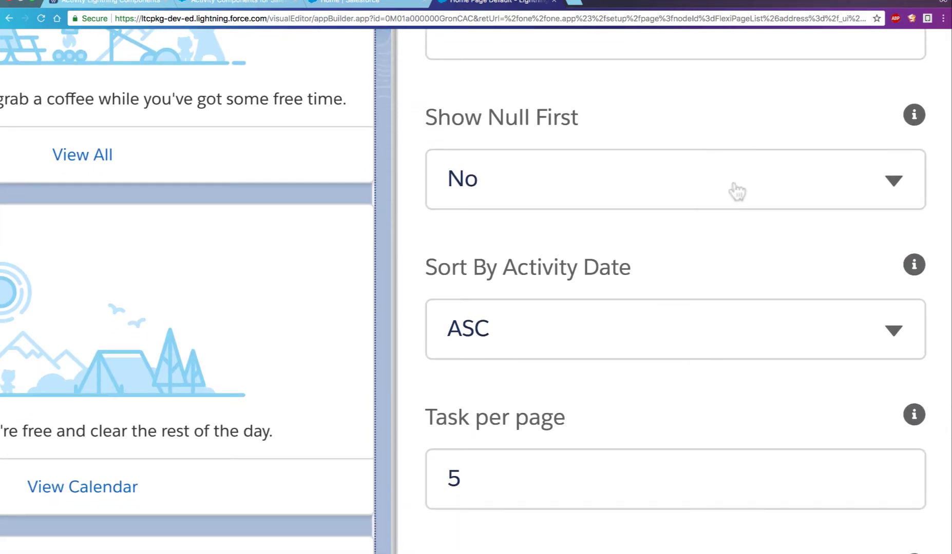
left_click(897, 183)
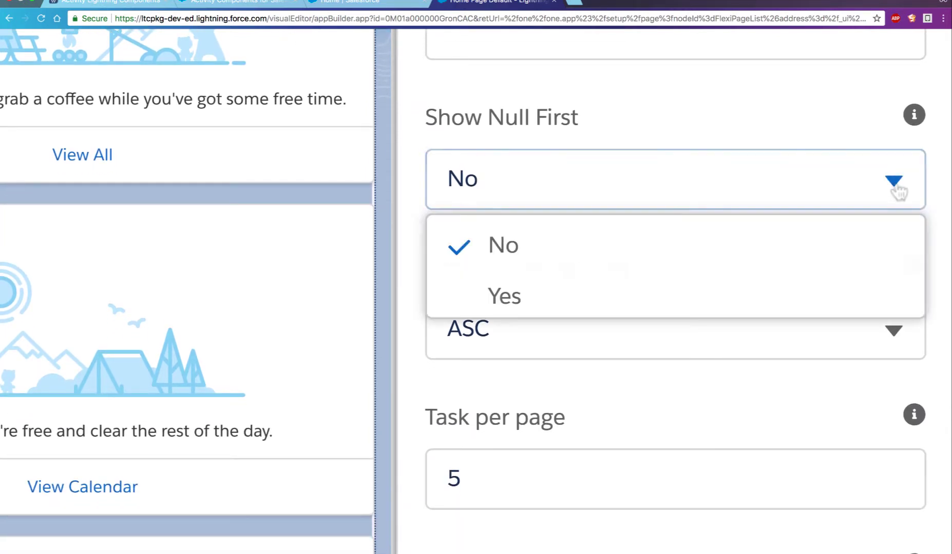
left_click(898, 186)
scroll(852, 260, "down", 2)
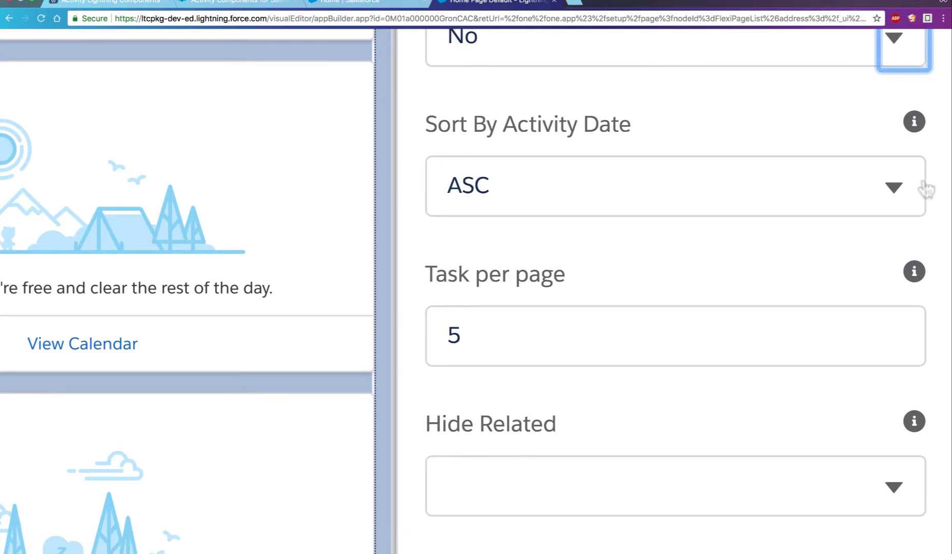
left_click(894, 188)
left_click(894, 190)
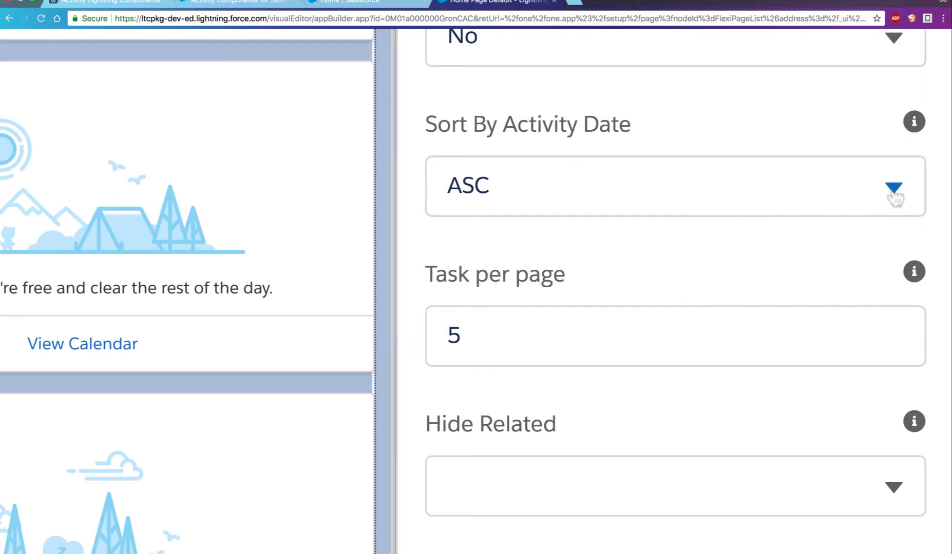
scroll(860, 257, "down", 4)
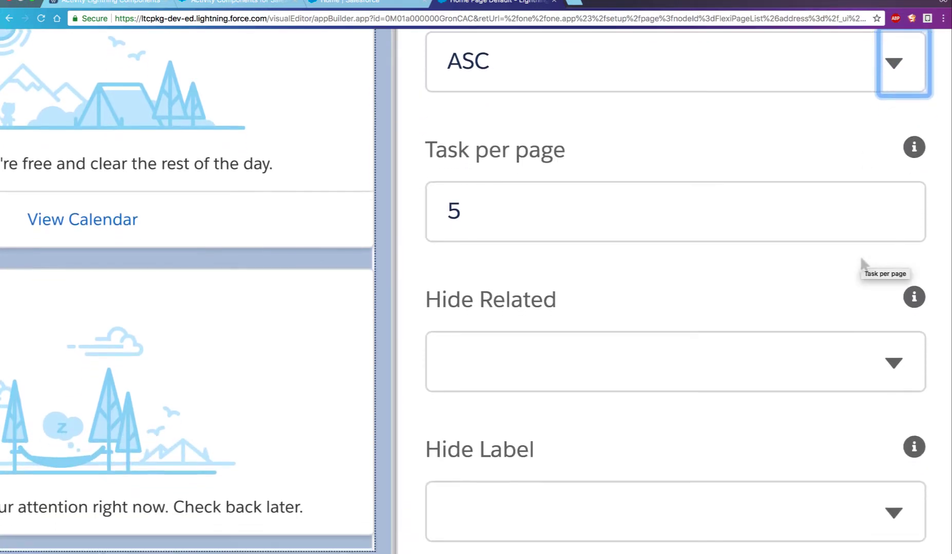
scroll(863, 265, "down", 1)
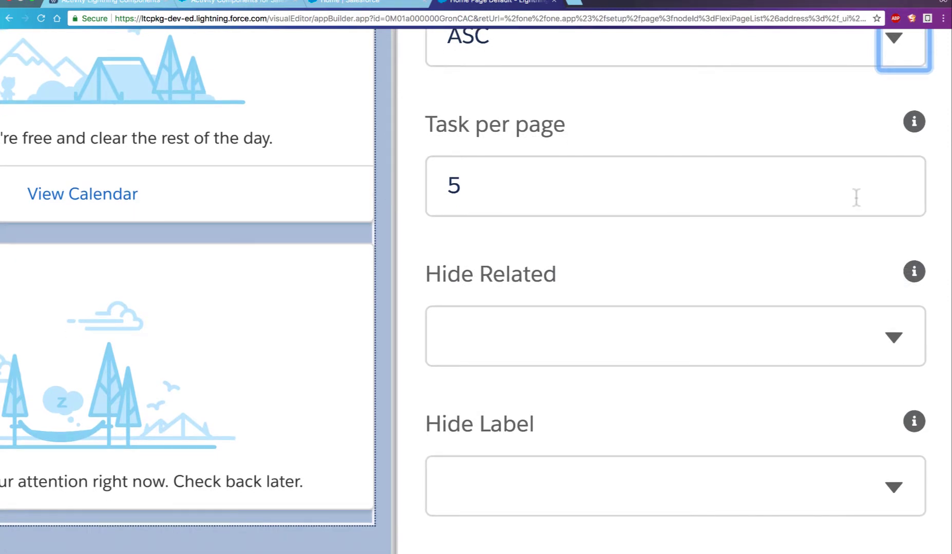
scroll(856, 198, "down", 3)
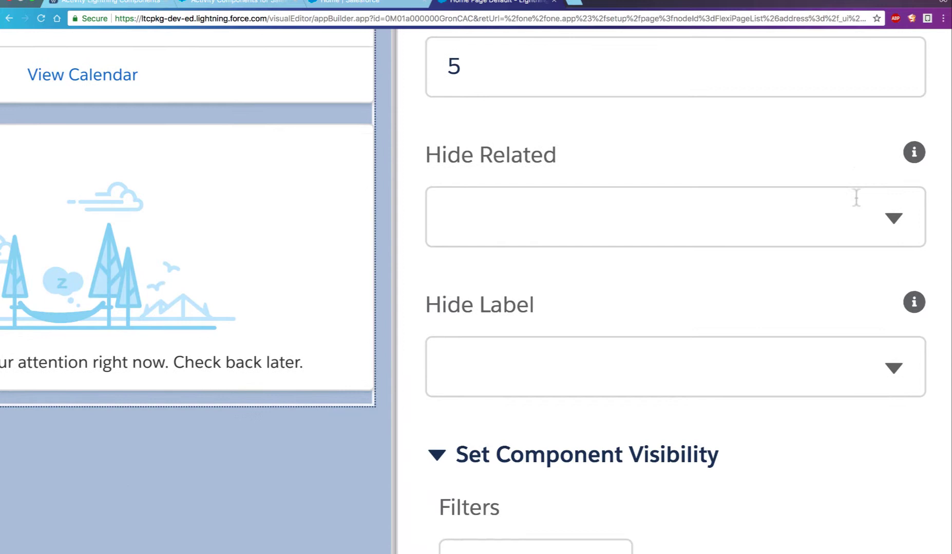
left_click(895, 219)
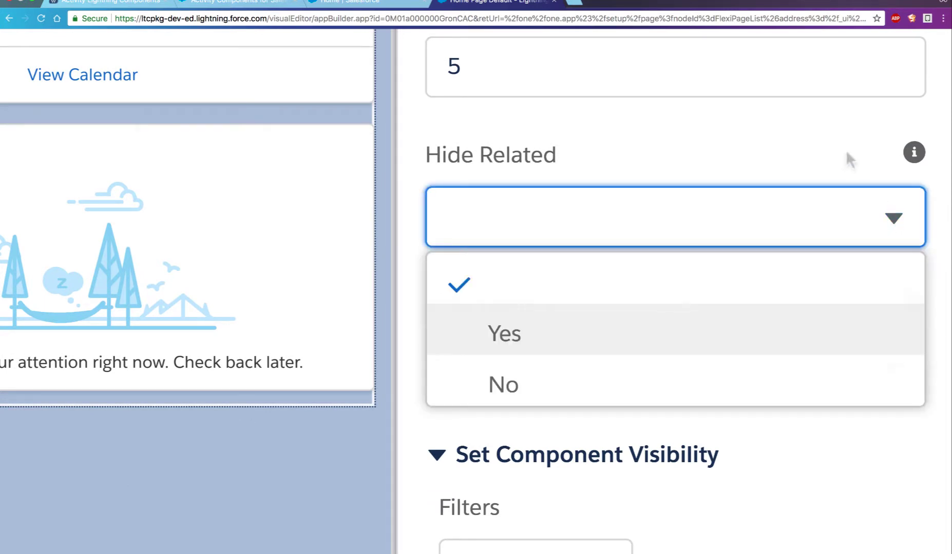
left_click(894, 219)
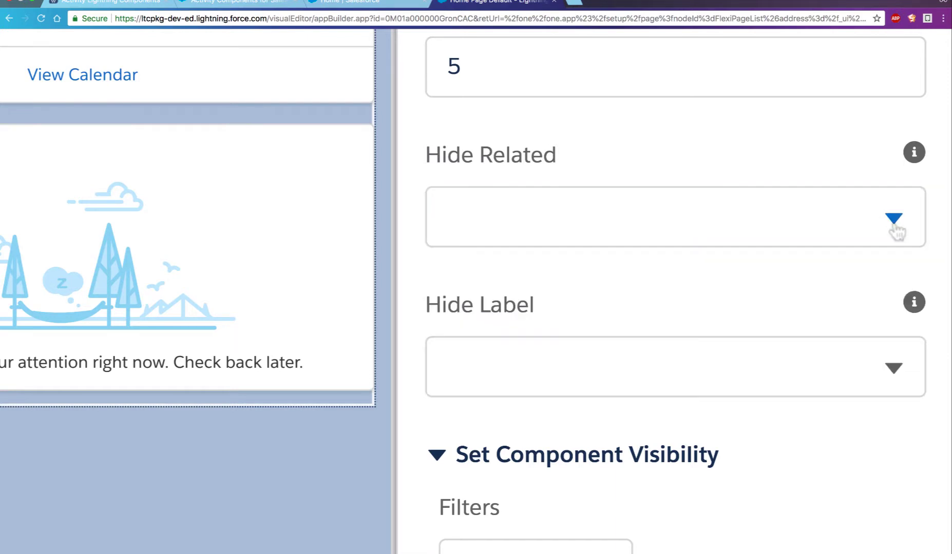
left_click(899, 372)
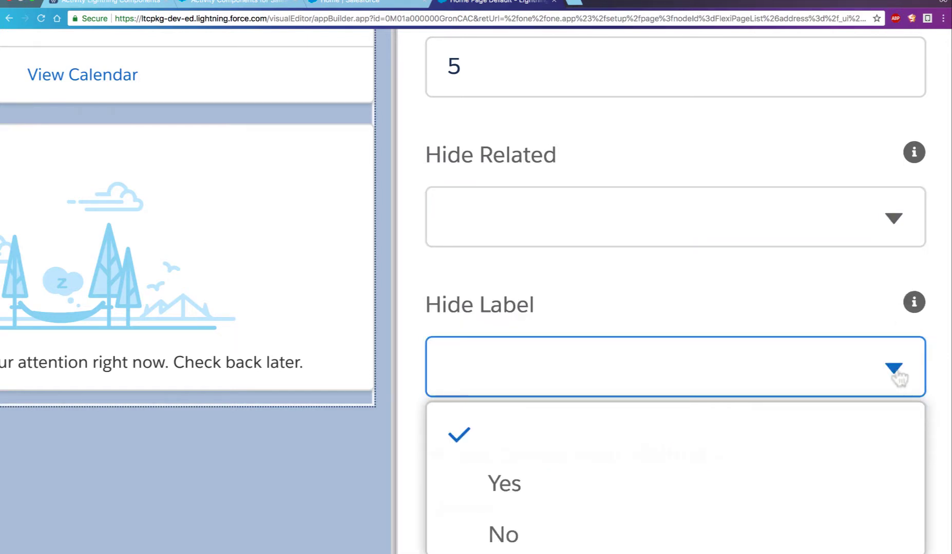
left_click(899, 372)
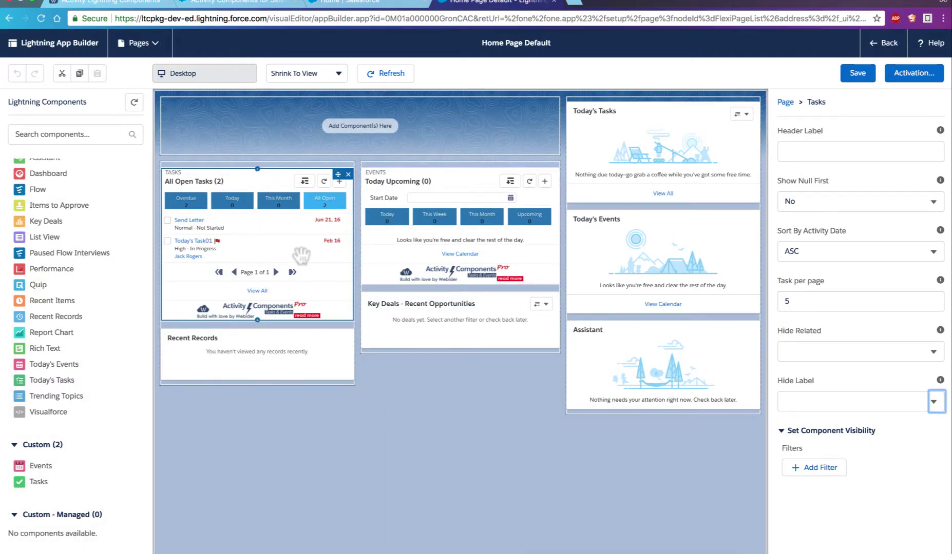
left_click(452, 242)
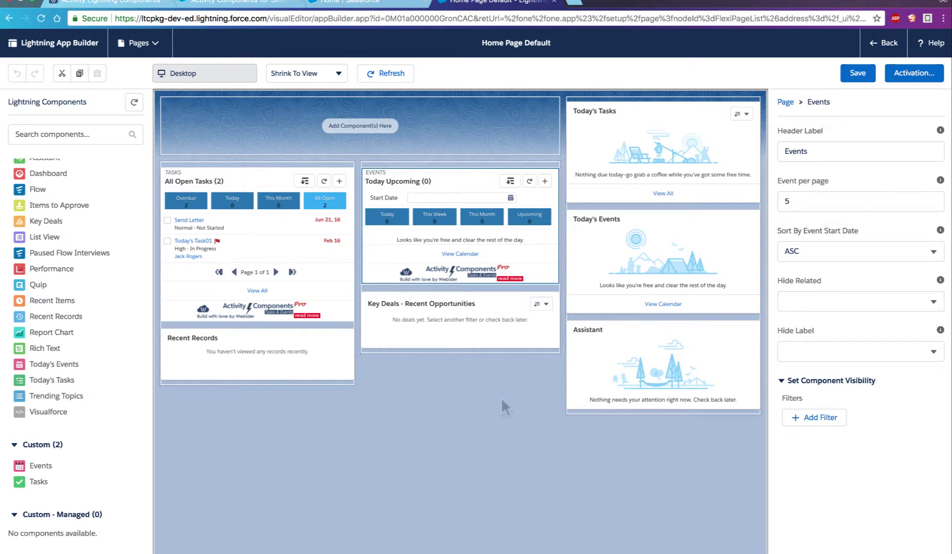
mouse_move(662, 153)
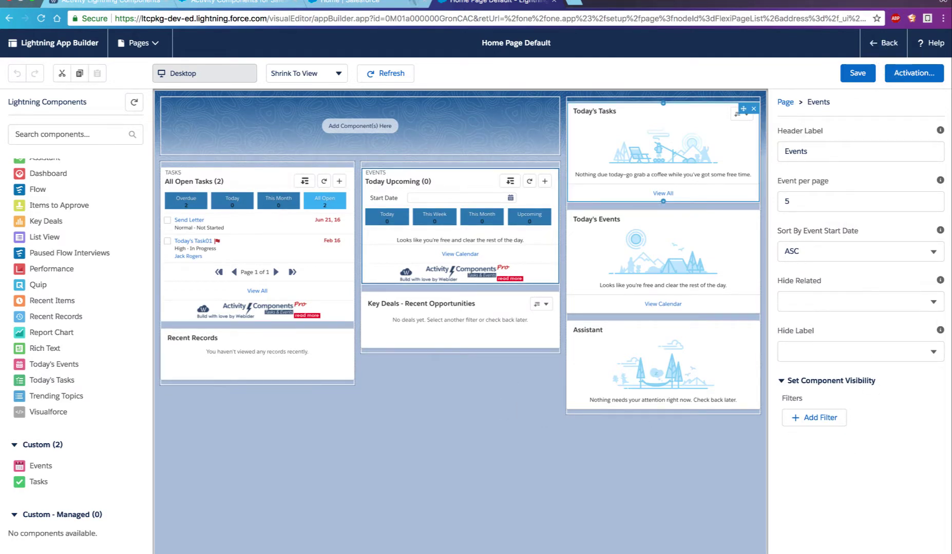
Dismiss the About Activity Lightning Components dialog and reload the live Home page
left_click(356, 6)
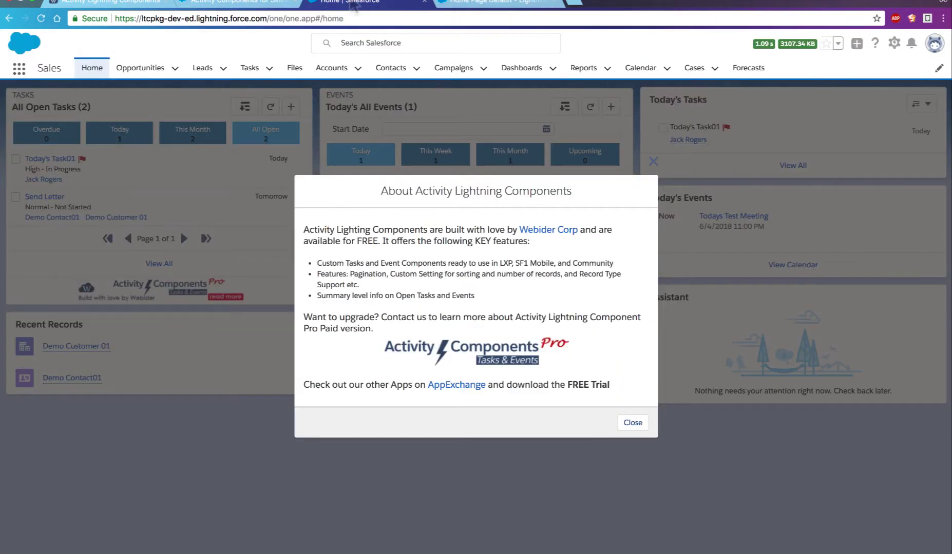
left_click(644, 431)
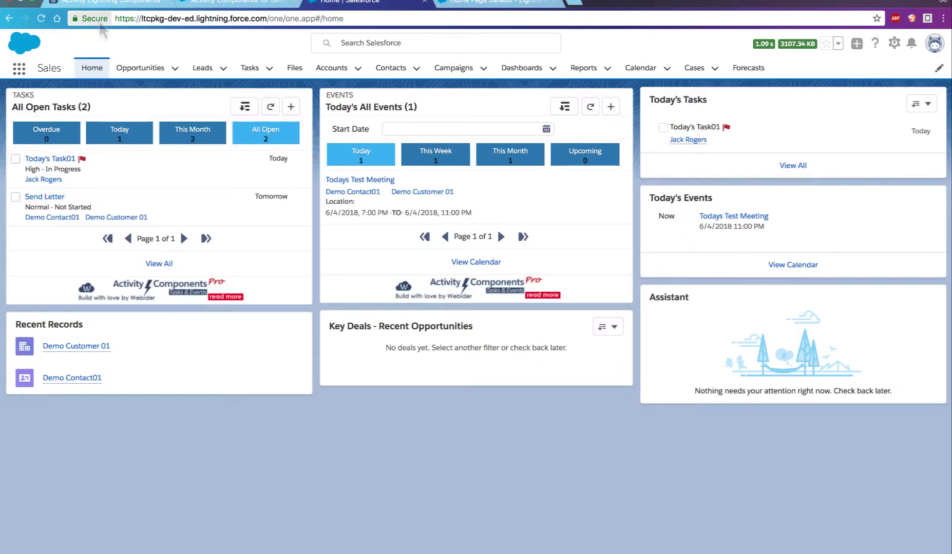
left_click(92, 68)
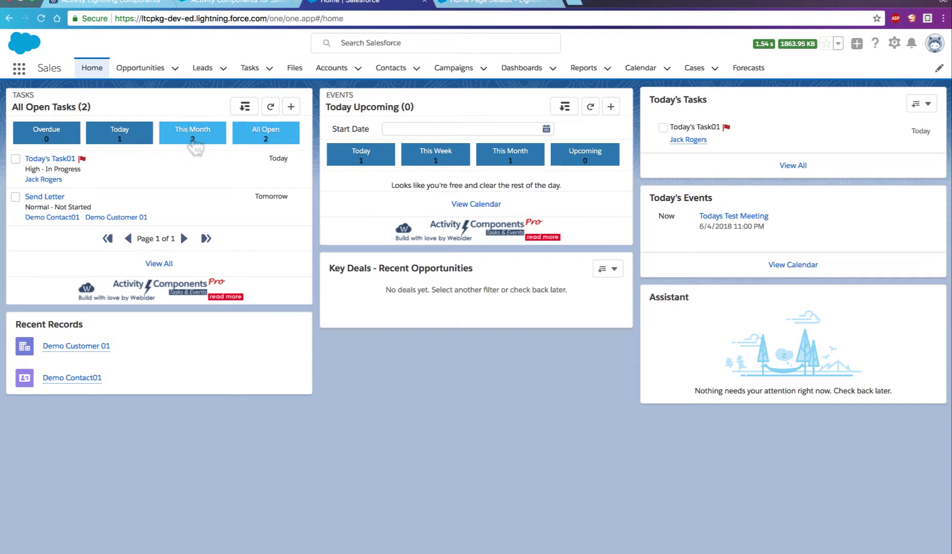
Cycle the Tasks panel through Overdue, Today, This Month and All Open (2), then start a new task
left_click(55, 135)
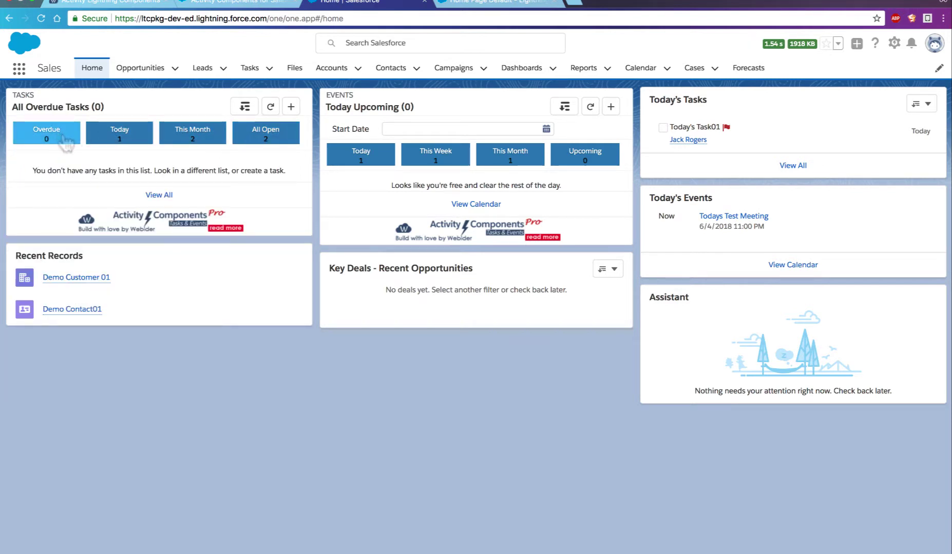
left_click(120, 135)
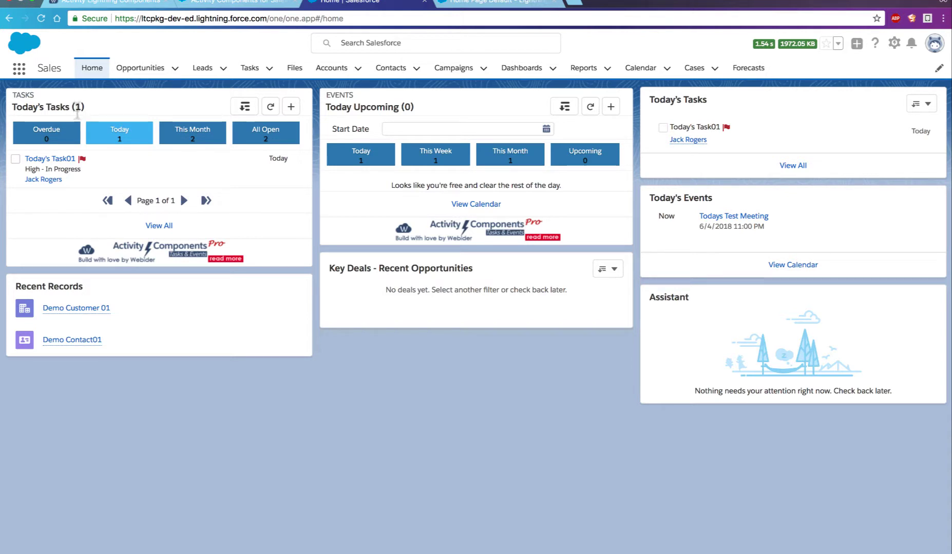
left_click(199, 139)
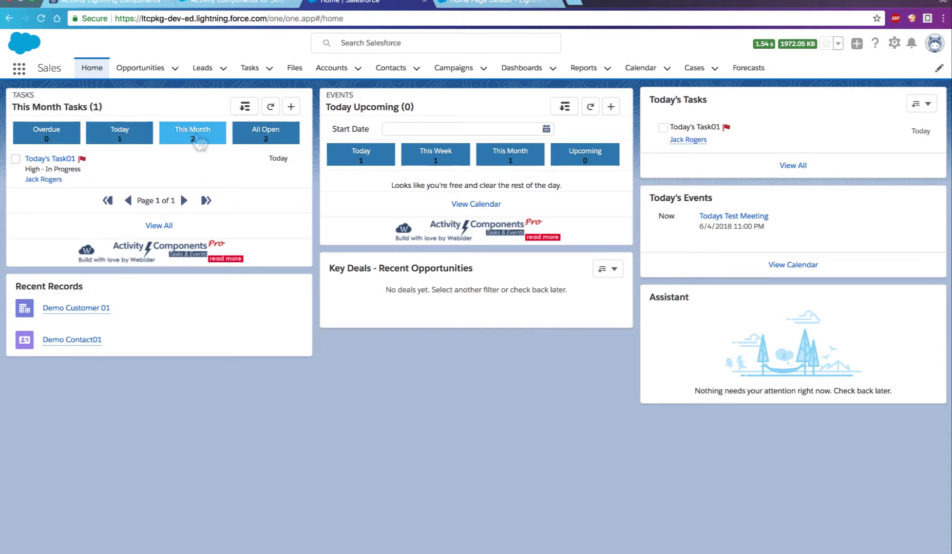
left_click(281, 143)
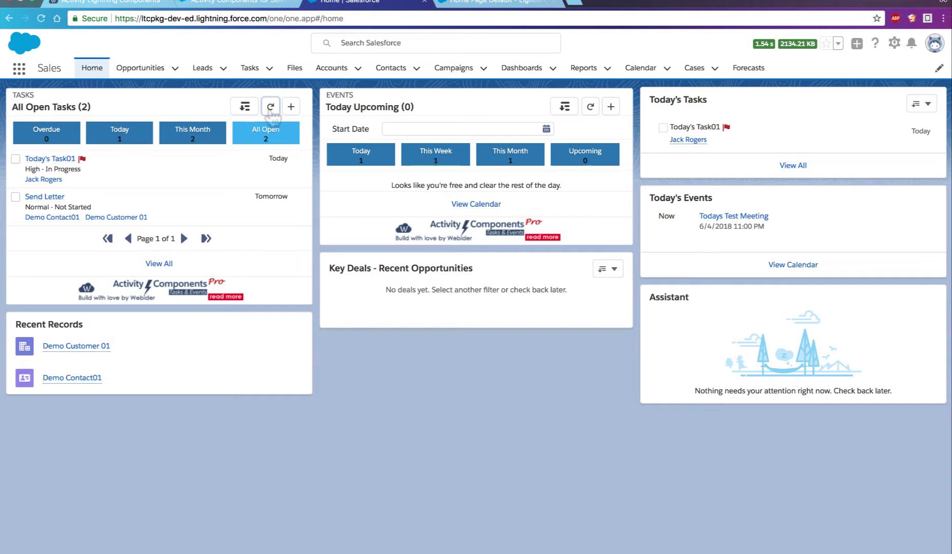
left_click(290, 106)
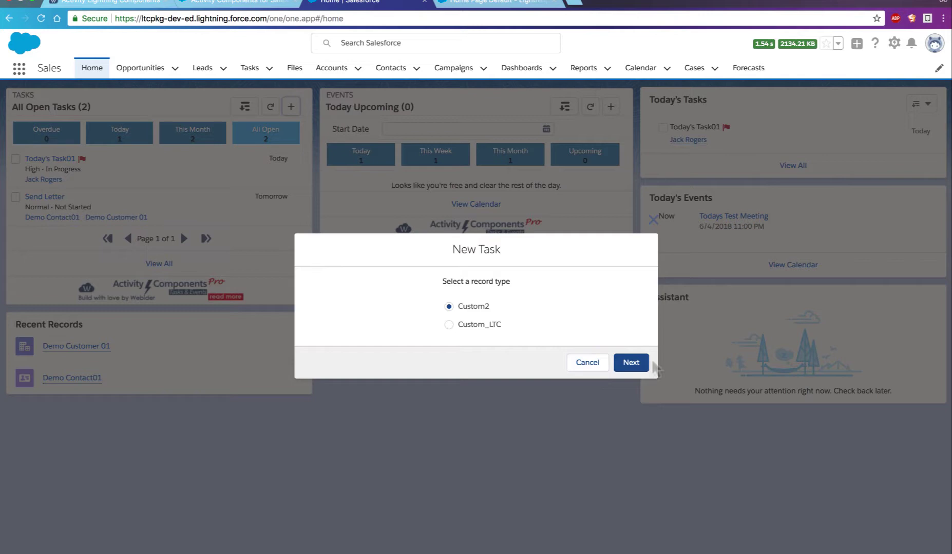
Continue with Custom2, close the New Task form unsaved, and filter tasks to This Month (2)
left_click(631, 362)
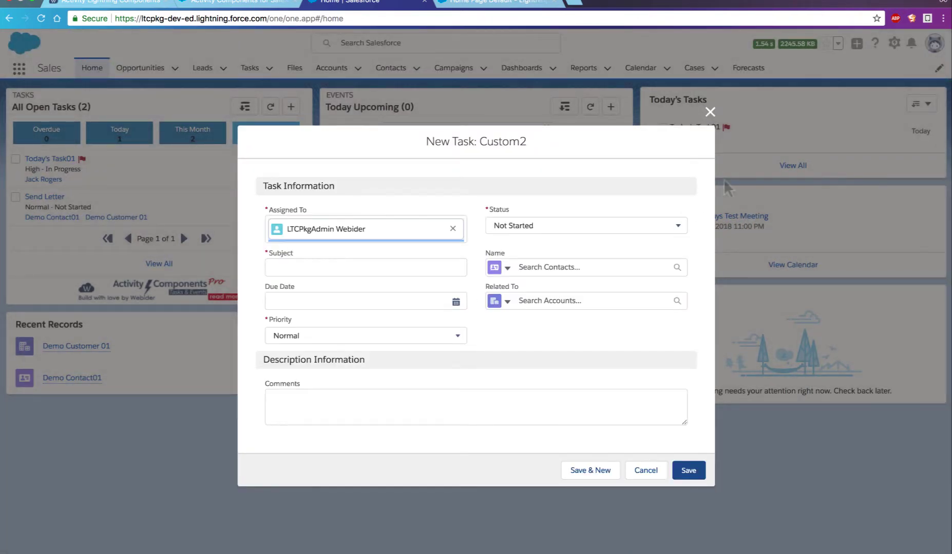
left_click(711, 113)
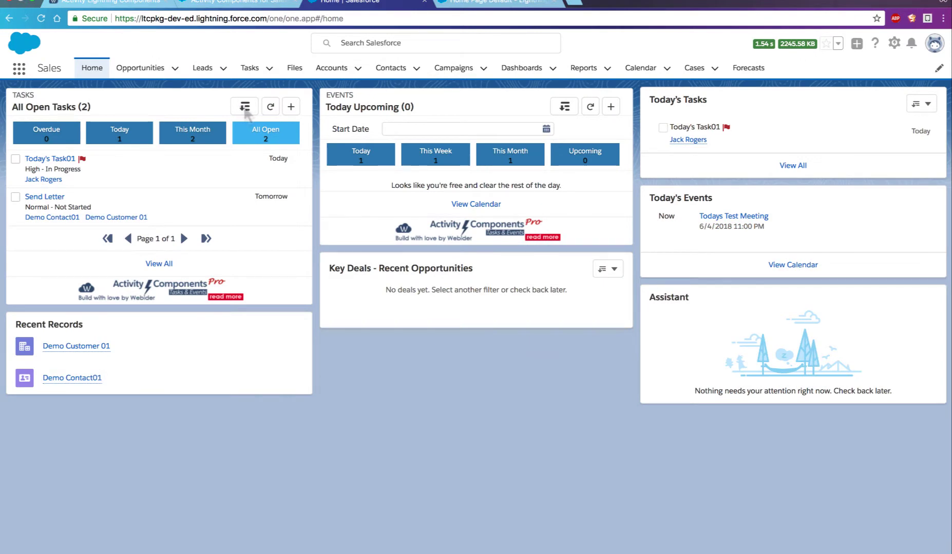
left_click(244, 107)
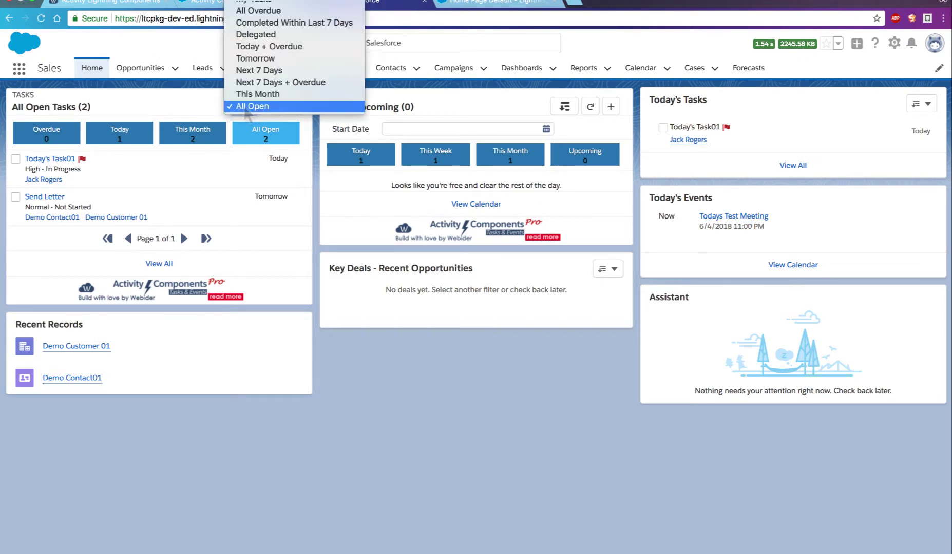
scroll(246, 112, "up", 1)
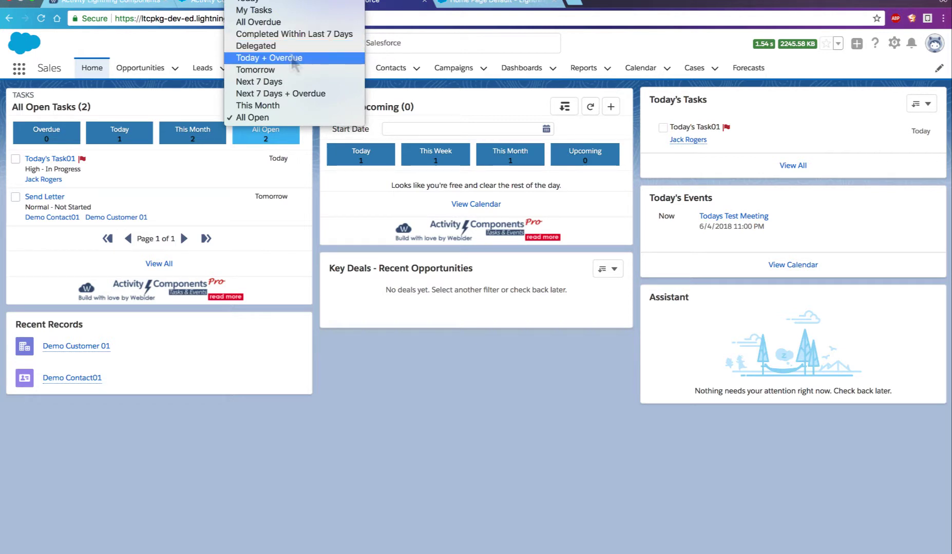
left_click(285, 108)
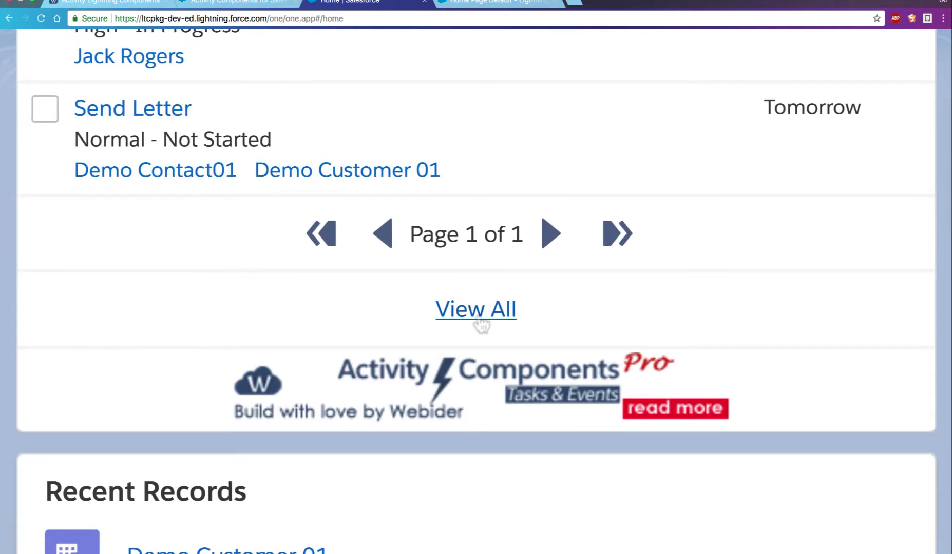
left_click(480, 321)
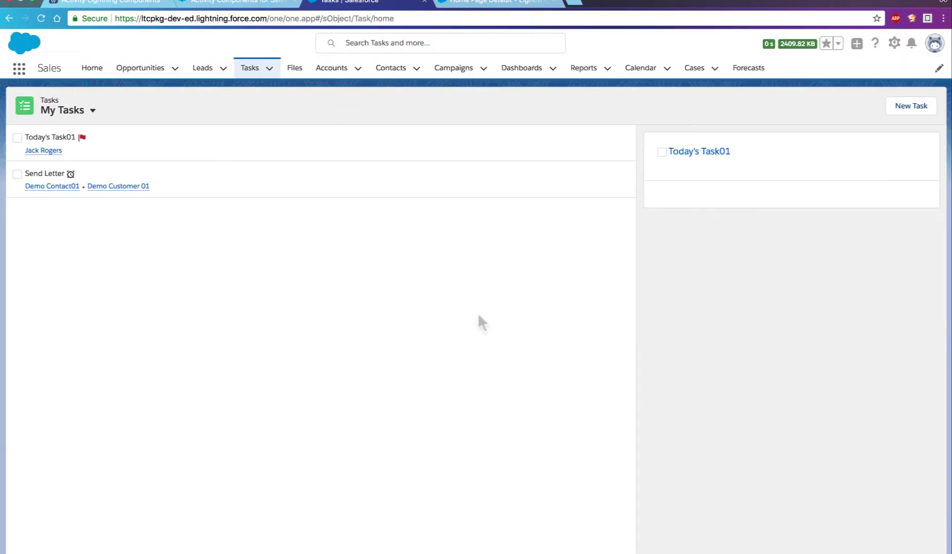
left_click(91, 68)
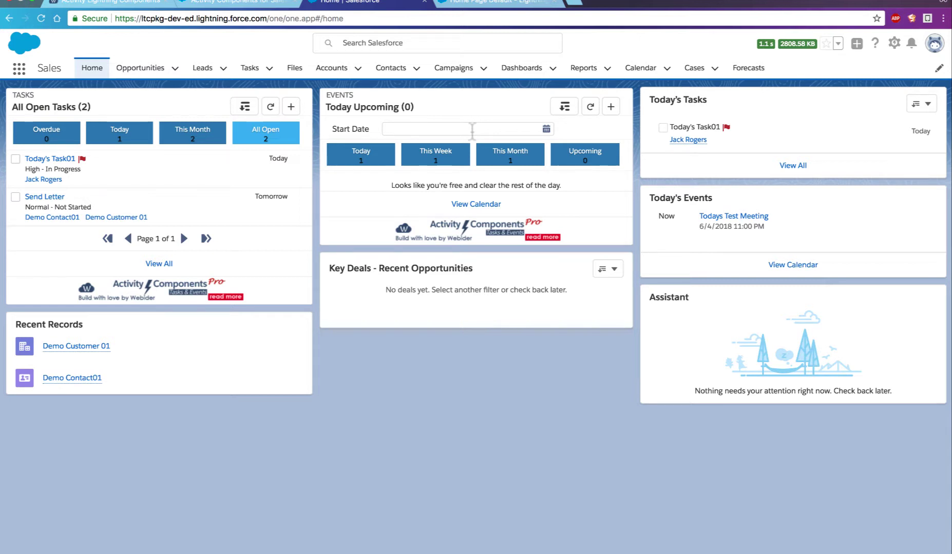
Set the Events start date to Jun 4, 2018, then return to the Lightning App Builder editor
left_click(505, 128)
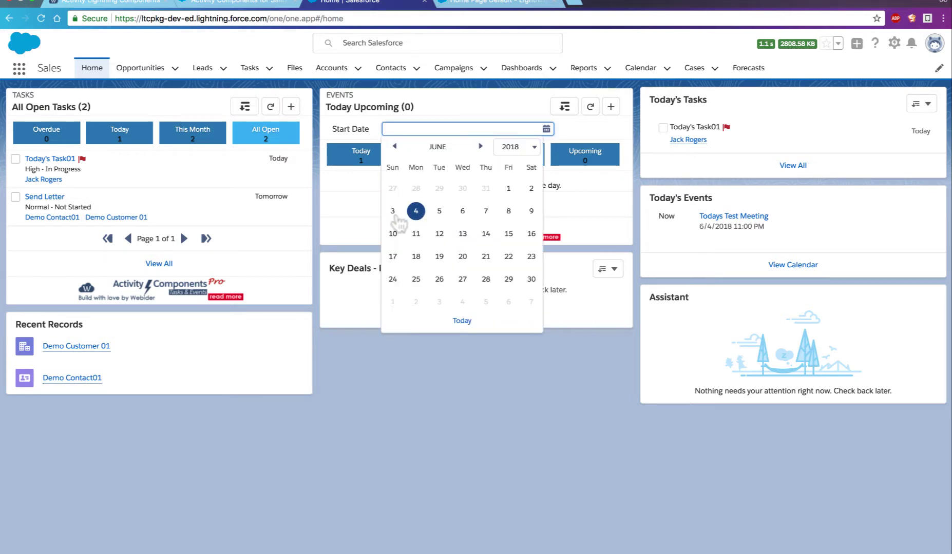
left_click(462, 321)
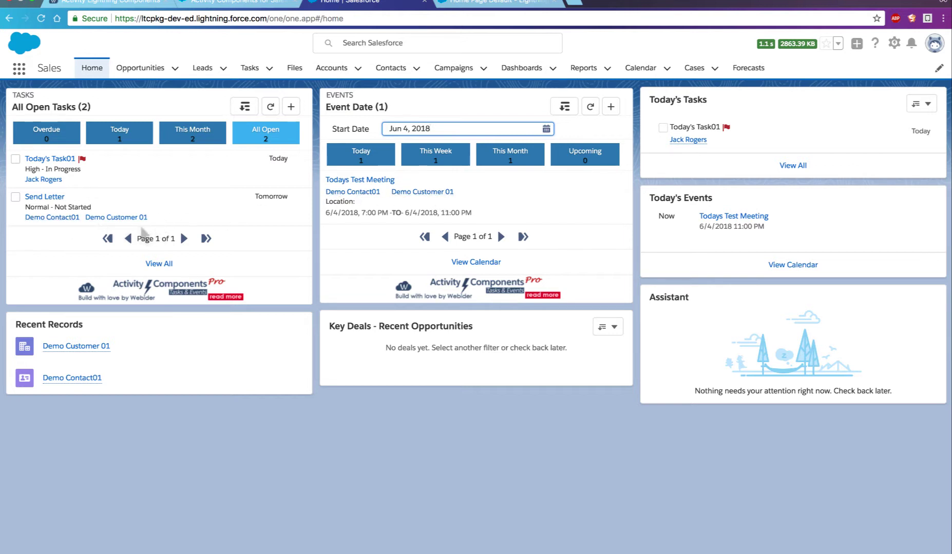
left_click(496, 3)
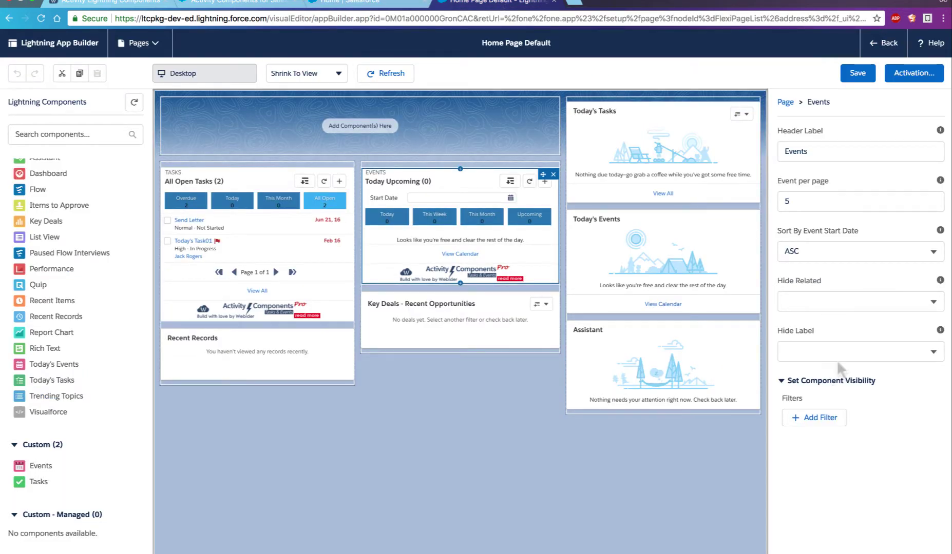
Cycle the Events panel through Today, This Week, This Month and Next Month, ending back on Today's events
left_click(362, 4)
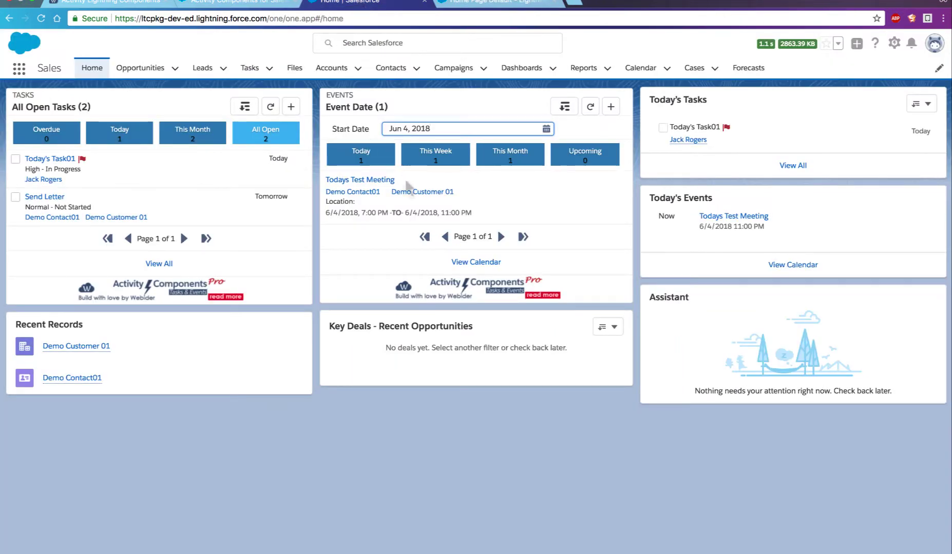
left_click(361, 155)
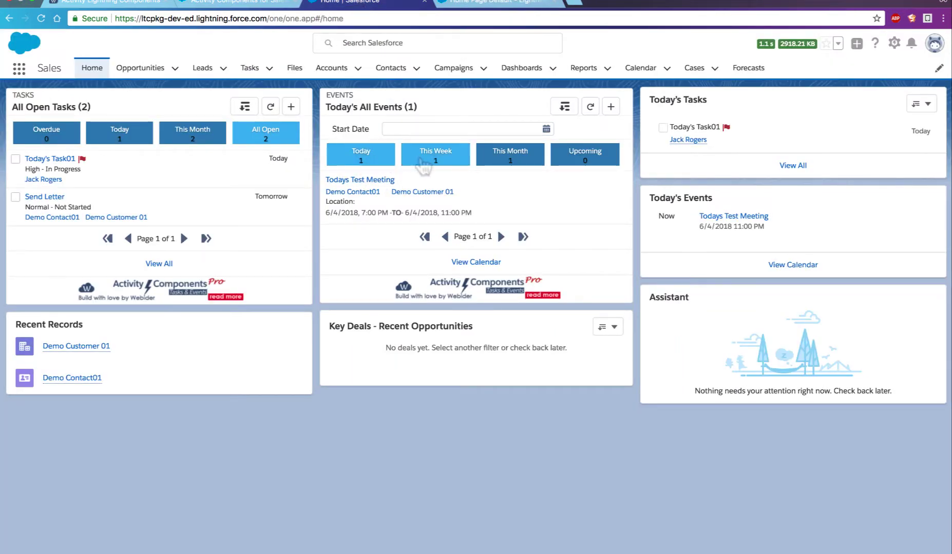
left_click(435, 155)
left_click(510, 155)
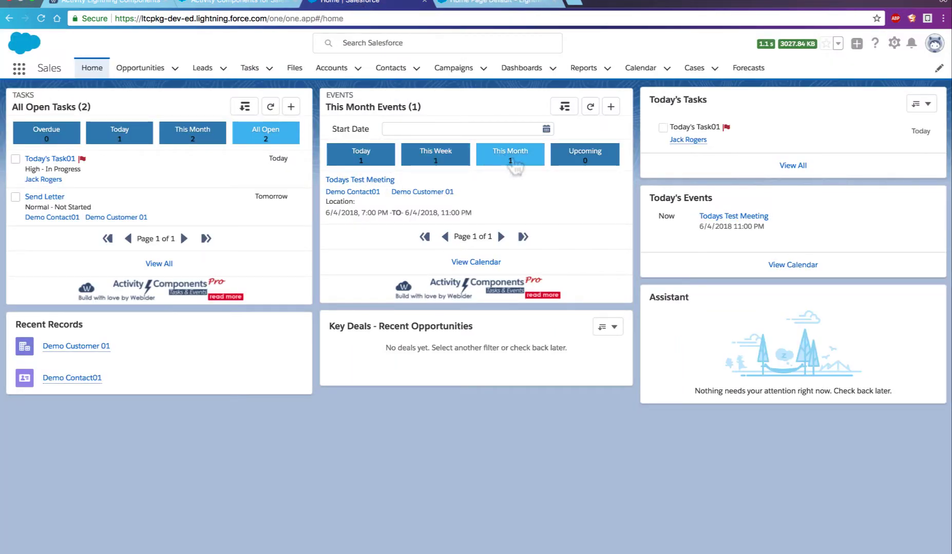
left_click(566, 107)
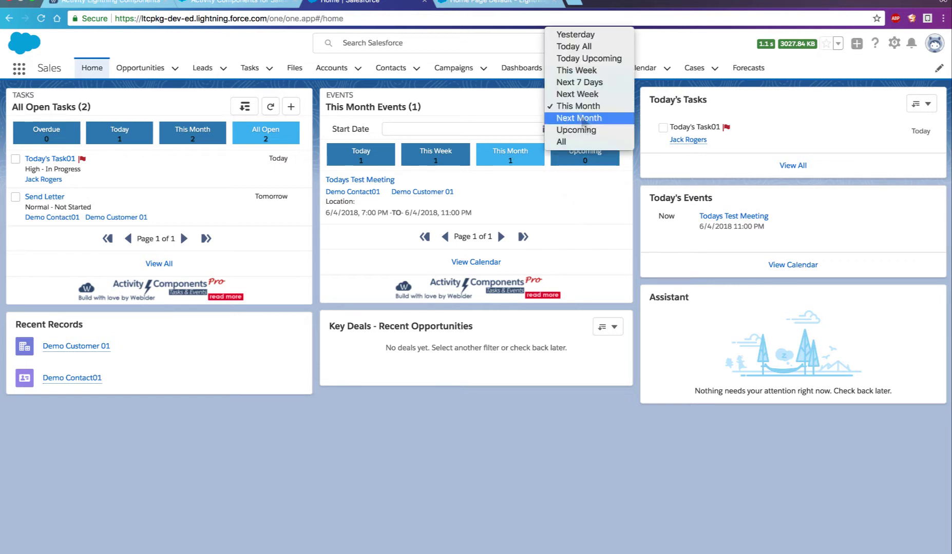
left_click(579, 118)
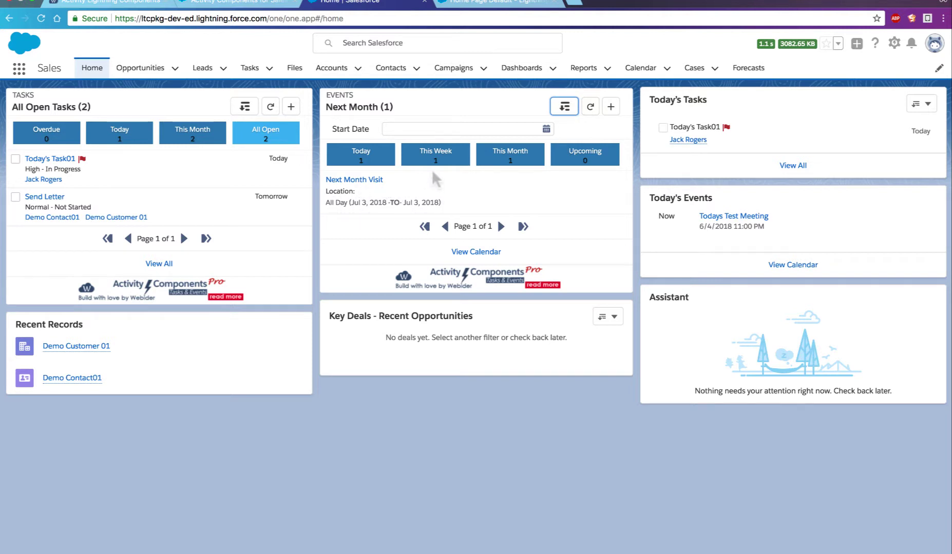
left_click(360, 155)
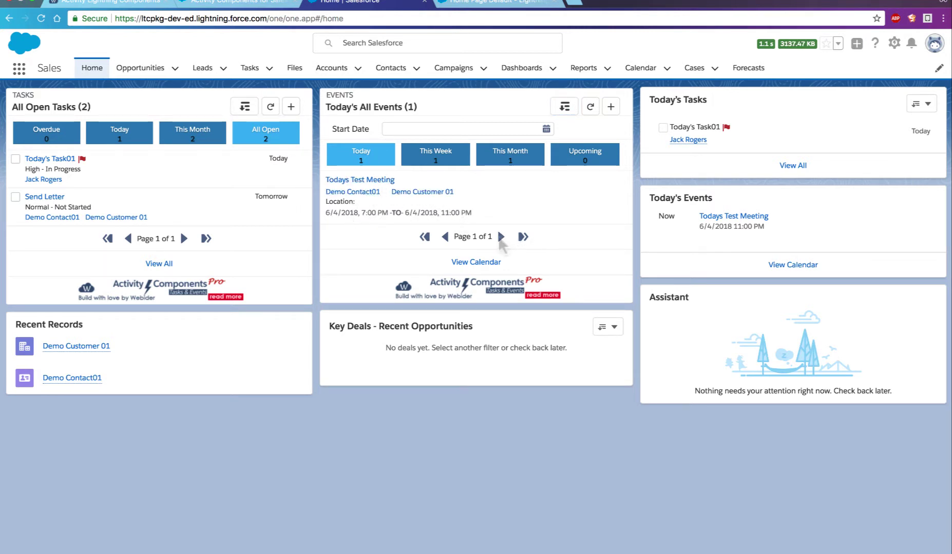
left_click(477, 262)
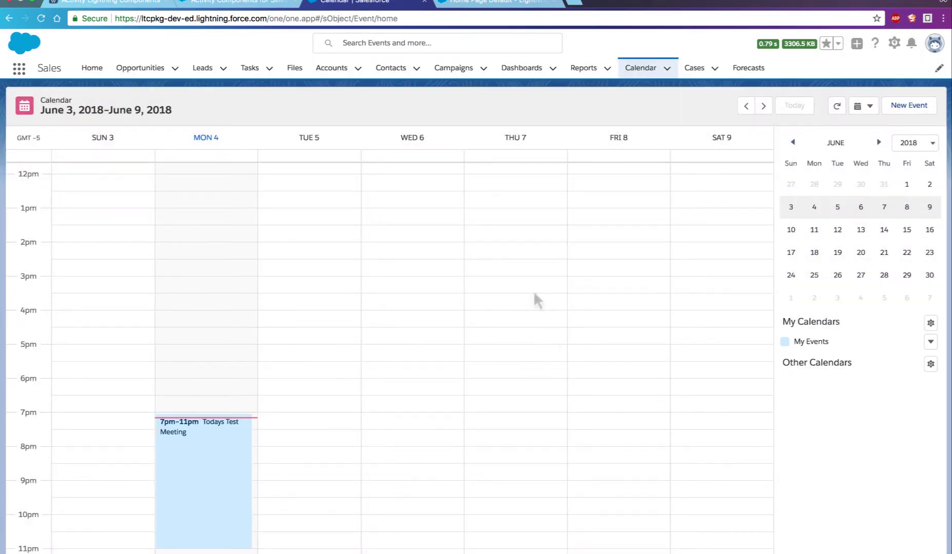
left_click(92, 68)
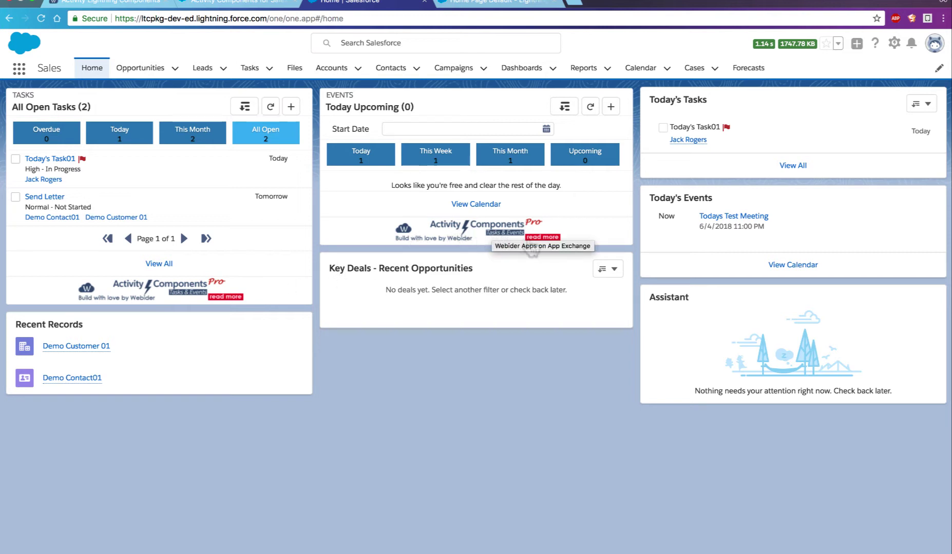
left_click(471, 236)
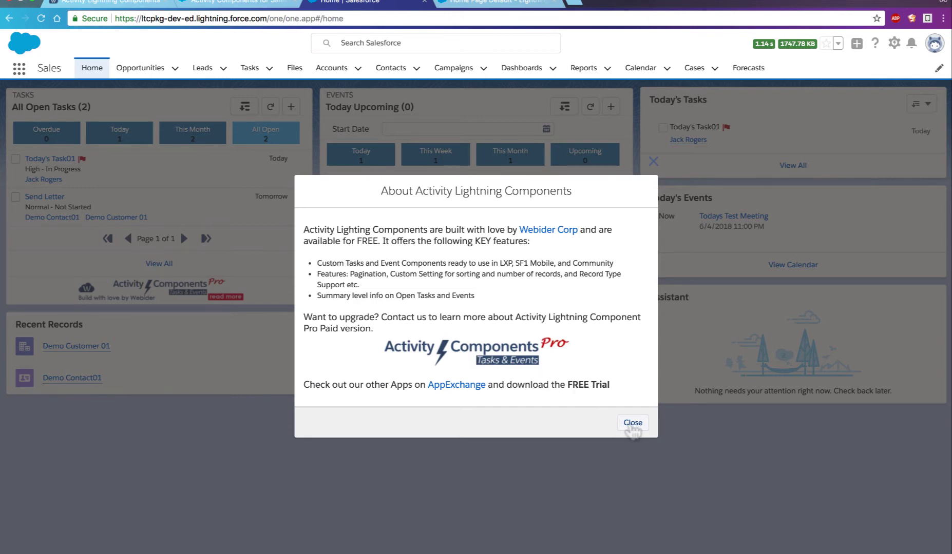
left_click(632, 423)
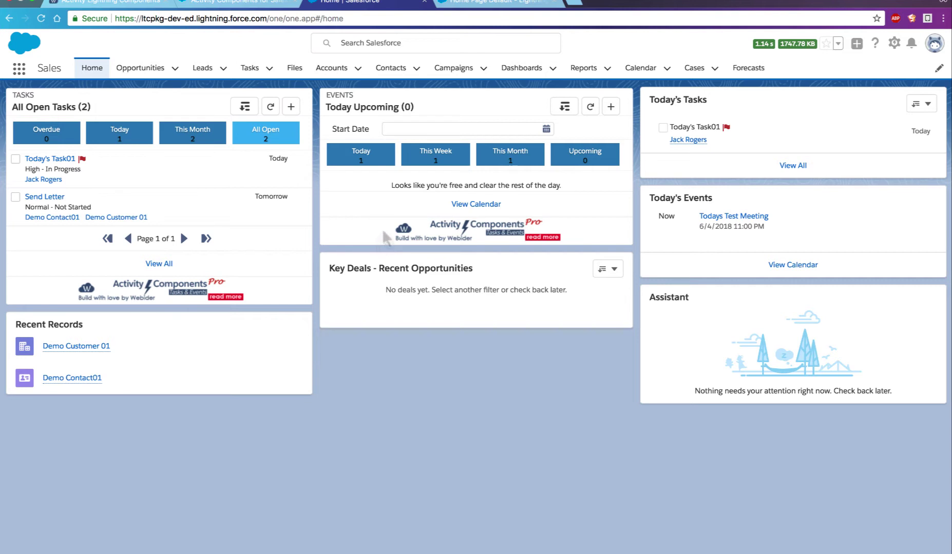